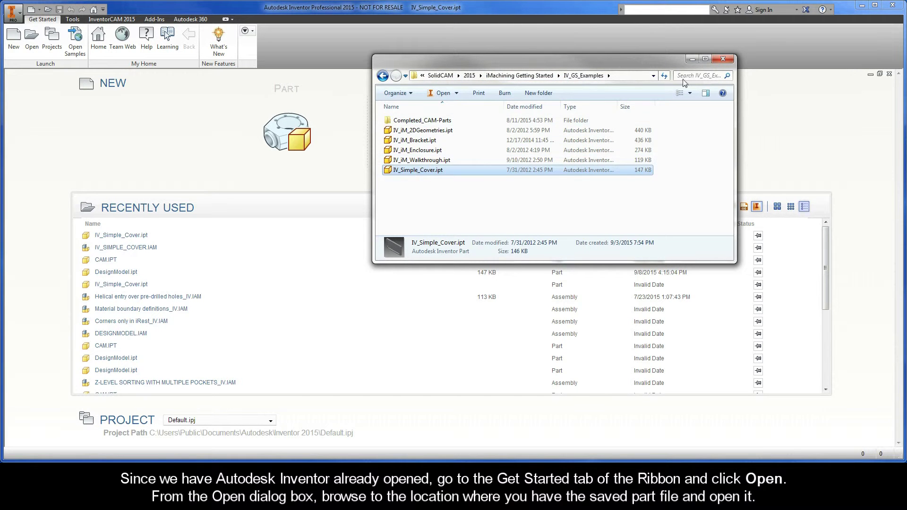
Step: Open the part file IV_Simple_Cover.ipt from the IV_GS_Examples folder
{"action": "left_click", "coordinate": [691, 60]}
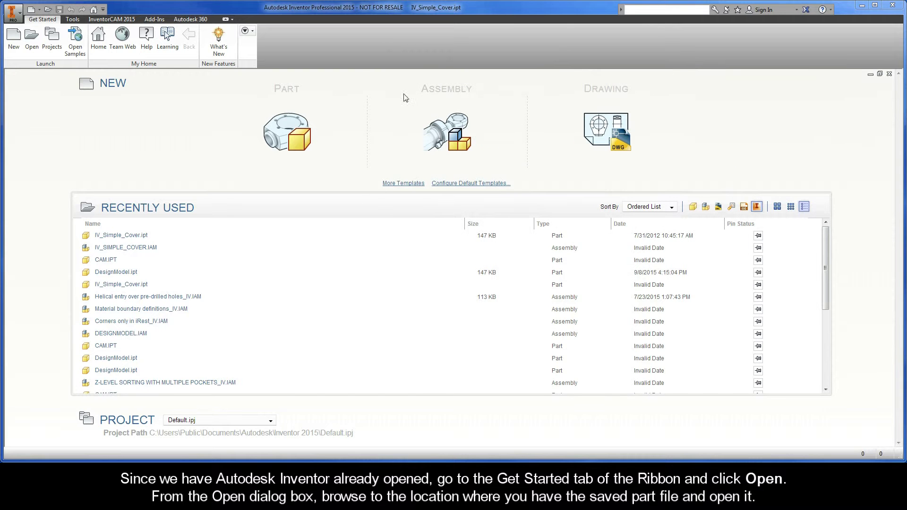
{"action": "left_click", "coordinate": [31, 40]}
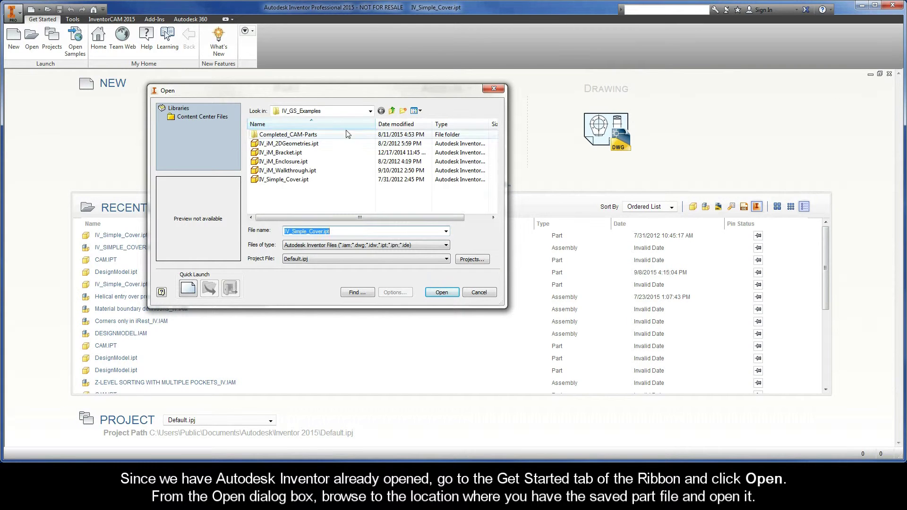
{"action": "left_click", "coordinate": [371, 111]}
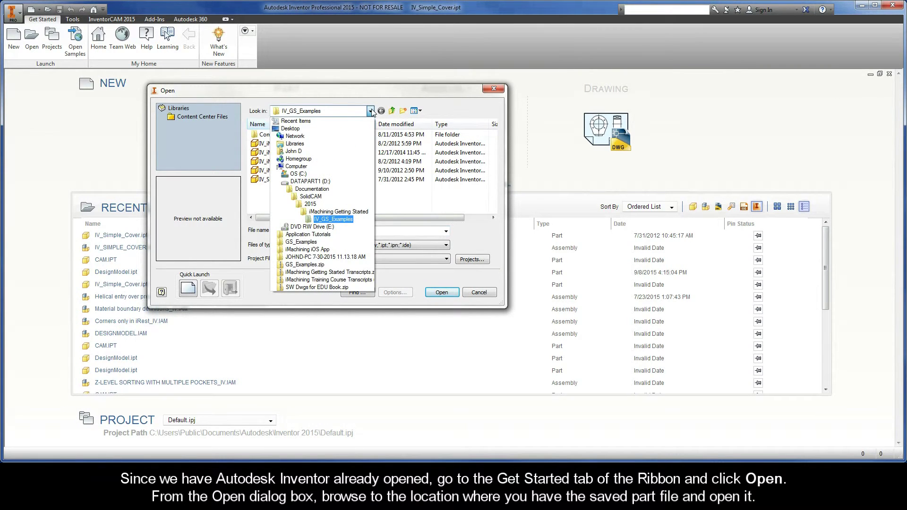
{"action": "left_click", "coordinate": [371, 111]}
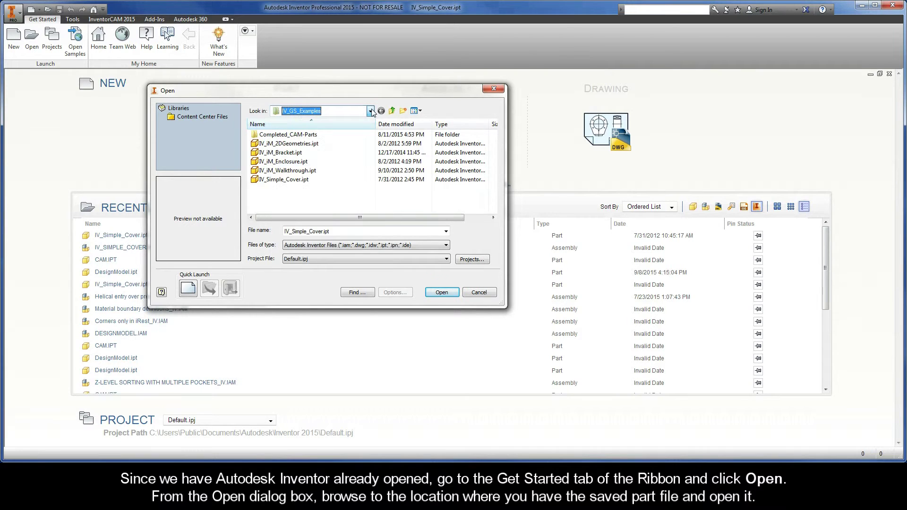
{"action": "double_click", "coordinate": [284, 179]}
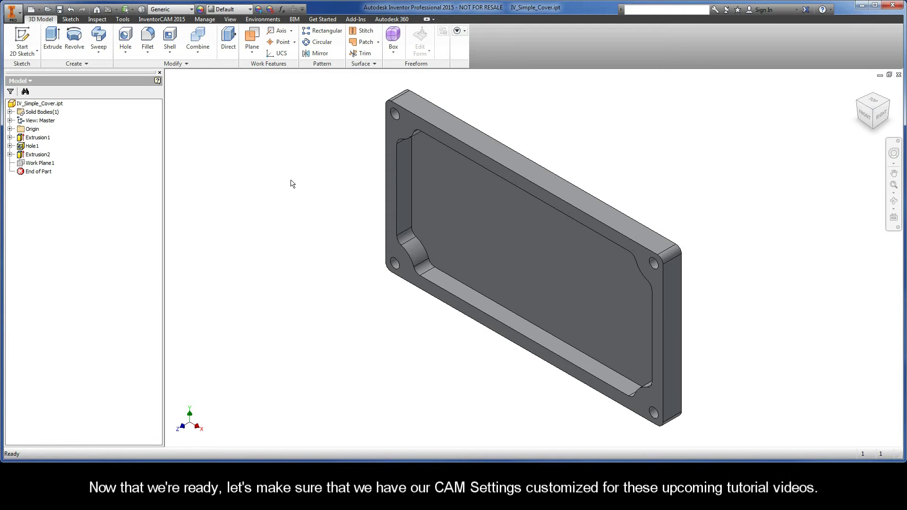
Step: Open the InventorCAM settings and review the Units and Colors options
{"action": "left_click", "coordinate": [161, 20]}
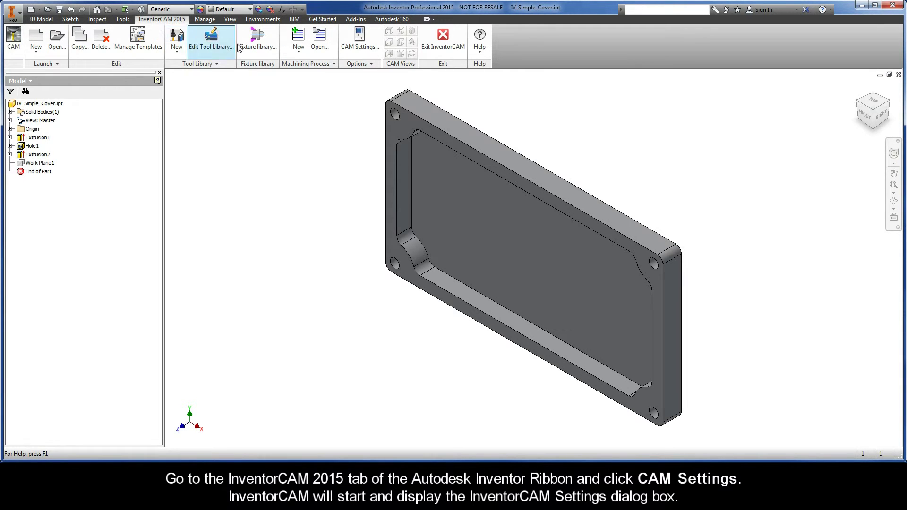
{"action": "left_click", "coordinate": [362, 49]}
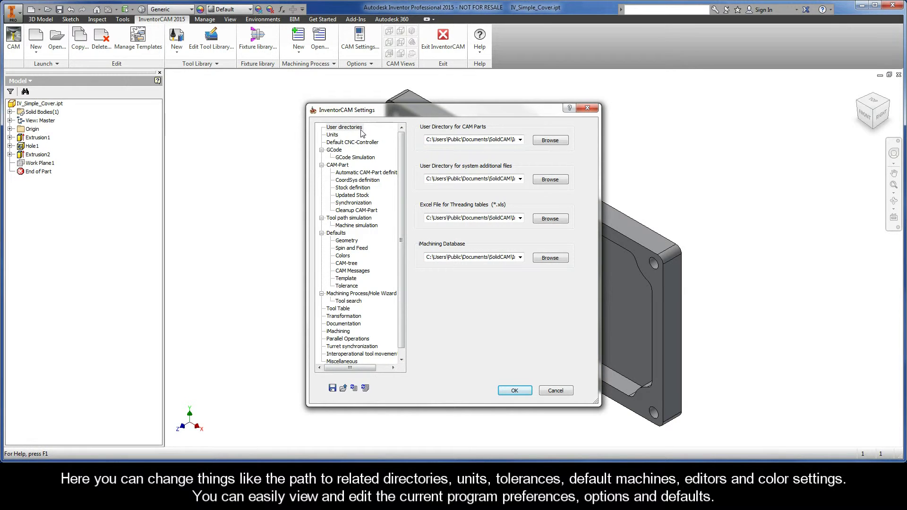
{"action": "left_click", "coordinate": [332, 135]}
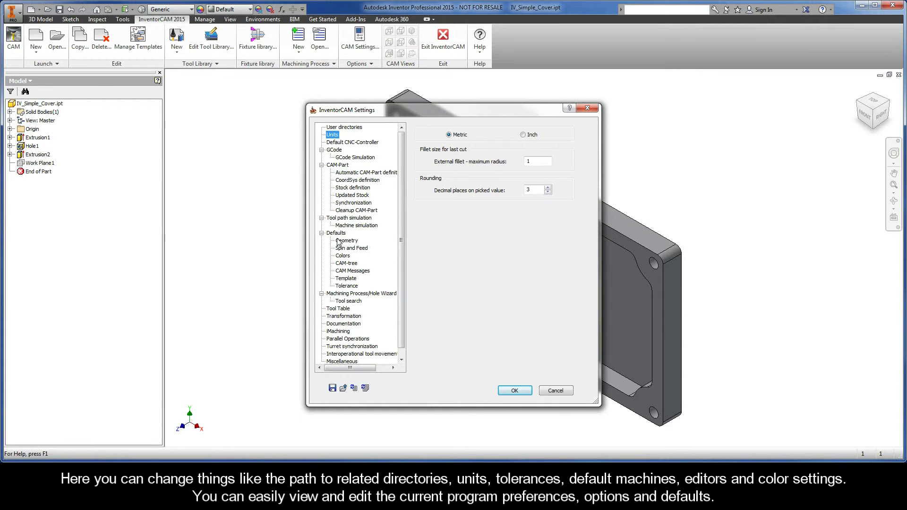
{"action": "left_click", "coordinate": [342, 257]}
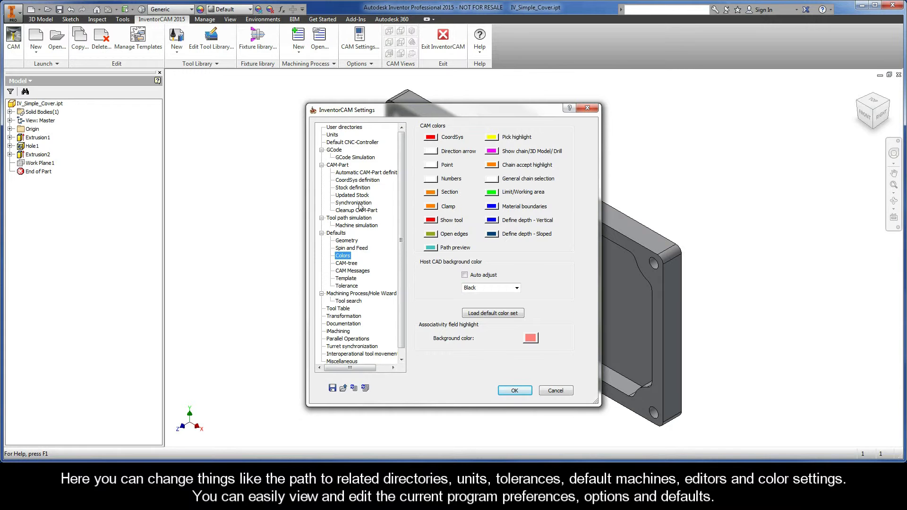
Step: Disable the automatic CAM-Part definition options for milling: default CNC-Controller, both CoordSys options, Definition of Stock and Definition of Target
{"action": "left_click", "coordinate": [361, 173]}
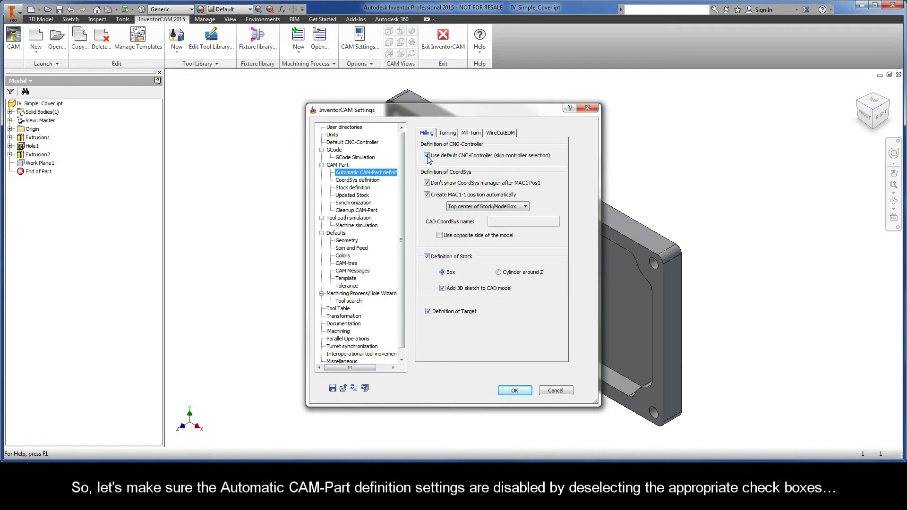
{"action": "left_click", "coordinate": [427, 155]}
{"action": "left_click", "coordinate": [427, 183]}
{"action": "left_click", "coordinate": [427, 195]}
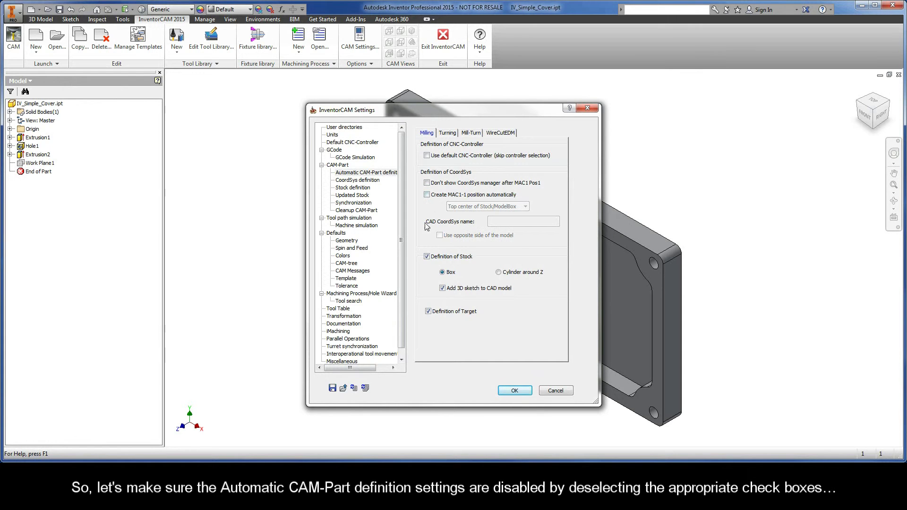
{"action": "left_click", "coordinate": [427, 256]}
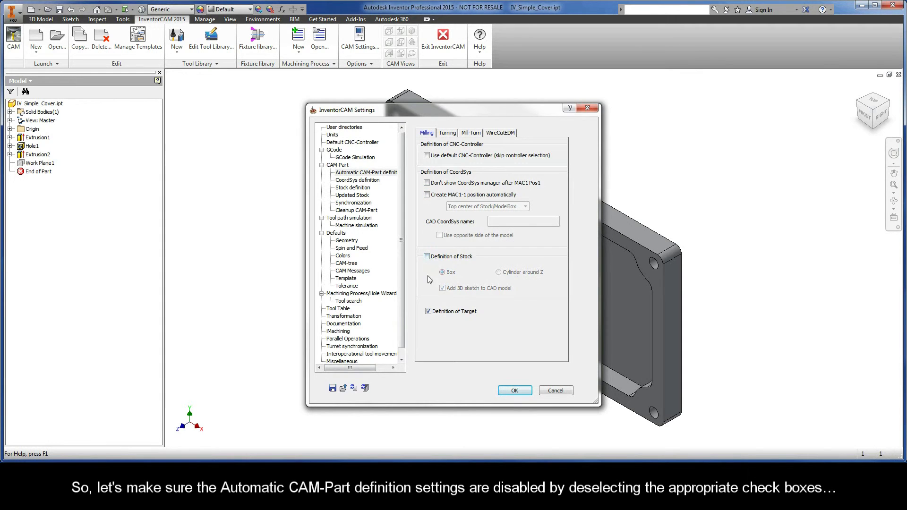
{"action": "left_click", "coordinate": [428, 312]}
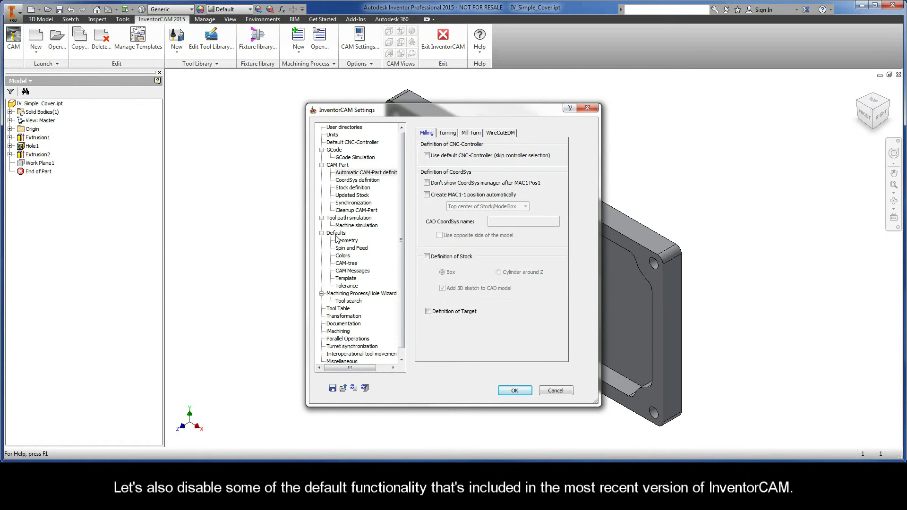
Step: Disable the 2.5D Milling default templates for Face, Profile, Profile 3D, Pocket, Drilling, Thread Milling, Slot and T-Slot
{"action": "left_click", "coordinate": [346, 278]}
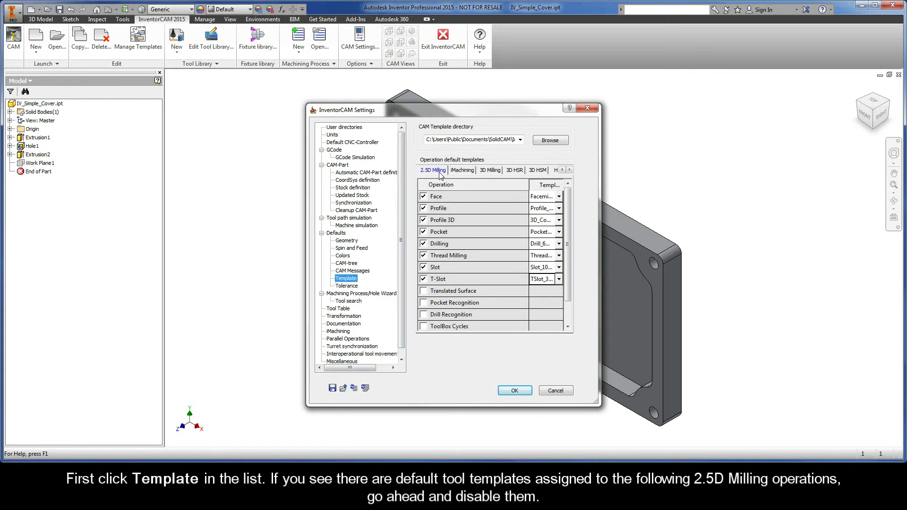
{"action": "left_click", "coordinate": [423, 196]}
{"action": "left_click", "coordinate": [423, 208]}
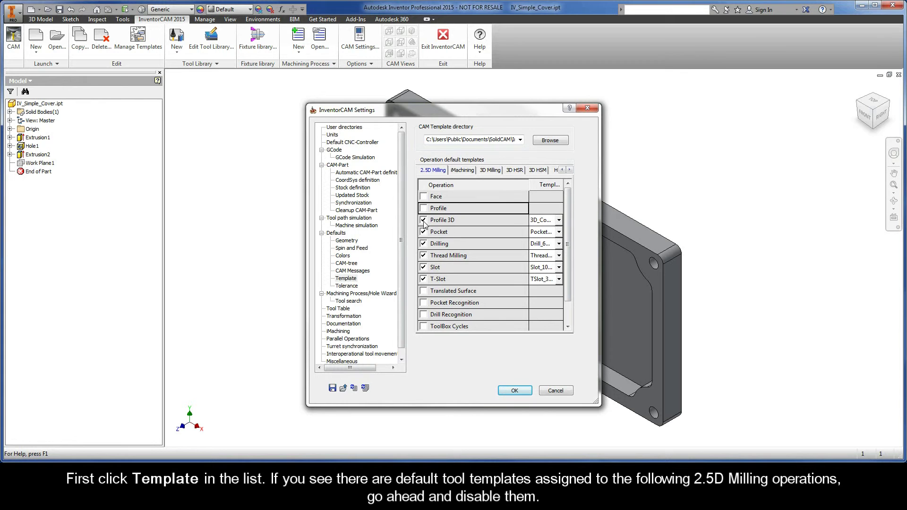
{"action": "left_click", "coordinate": [423, 220]}
{"action": "left_click", "coordinate": [424, 232]}
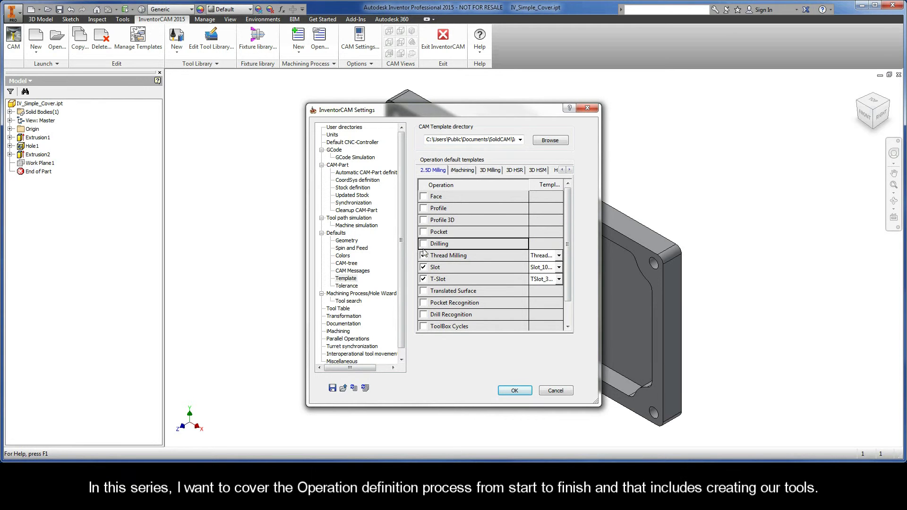
{"action": "left_click", "coordinate": [423, 257]}
{"action": "left_click", "coordinate": [423, 267]}
{"action": "left_click", "coordinate": [424, 279]}
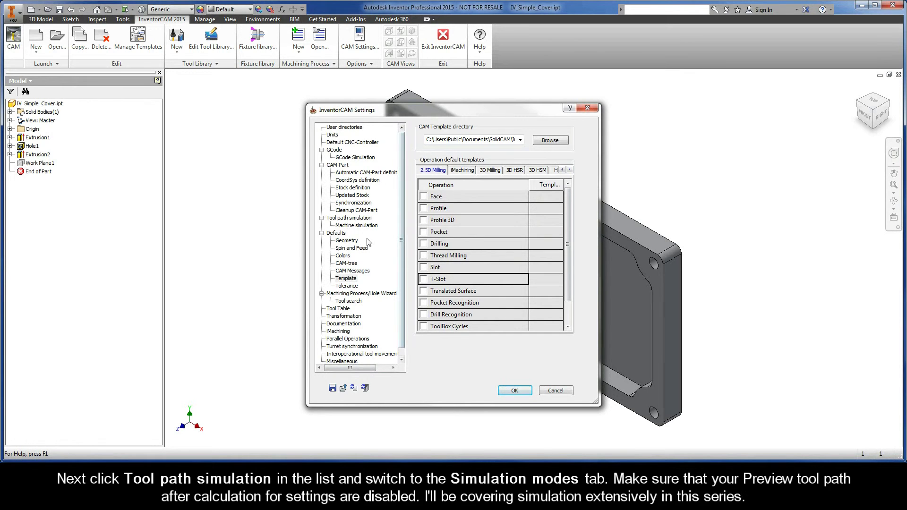
Step: Make sure tool path preview after calculation is off for every operation type in the simulation modes, and apply the CAM settings
{"action": "left_click", "coordinate": [348, 218]}
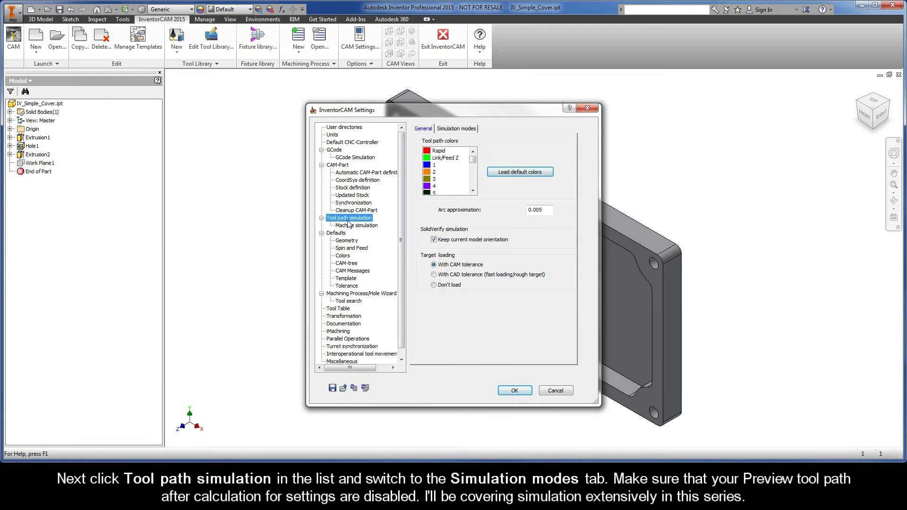
{"action": "left_click", "coordinate": [457, 131]}
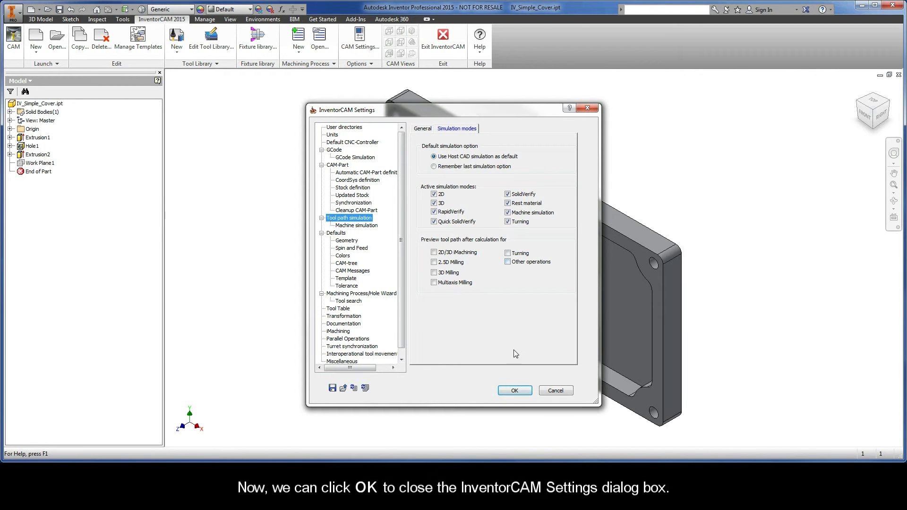
{"action": "left_click", "coordinate": [515, 391]}
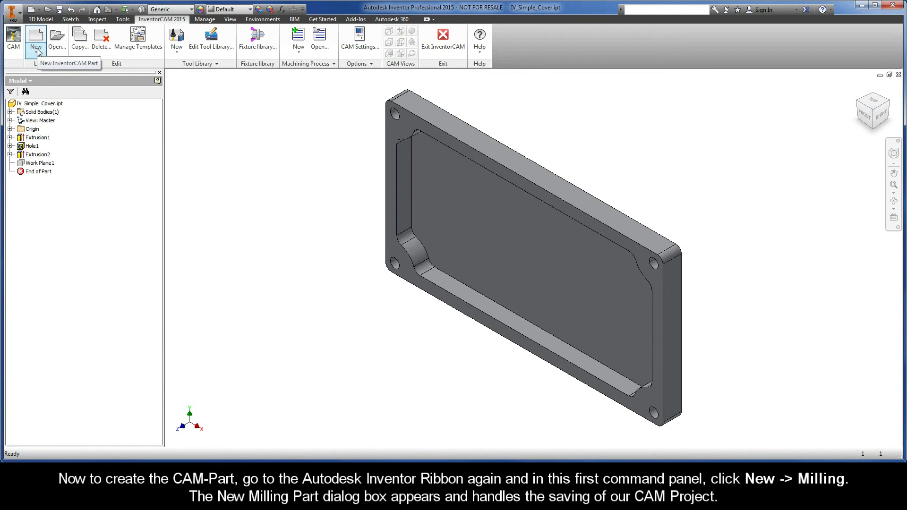
Step: Create a milling CAM-Part named IV_Simple_Cover in the model file directory with Metric units, checking its directory, name and model path
{"action": "left_click", "coordinate": [38, 52]}
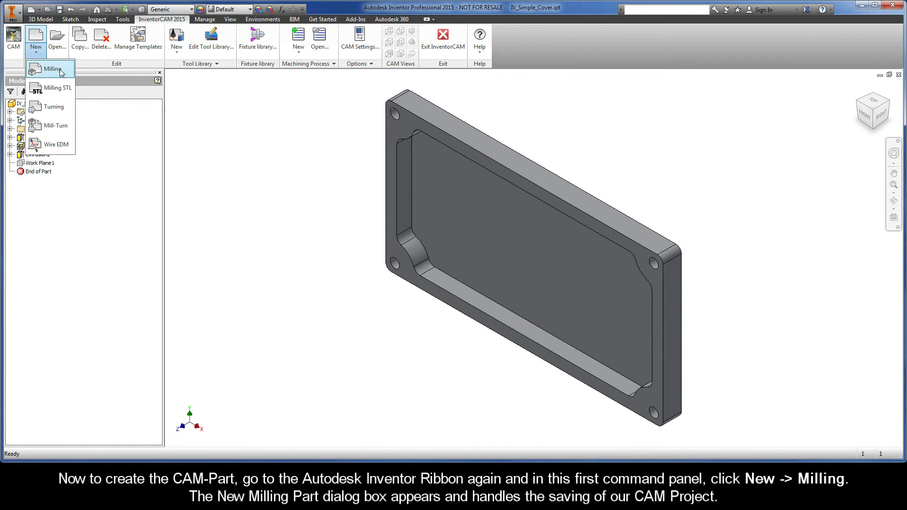
{"action": "left_click", "coordinate": [63, 71]}
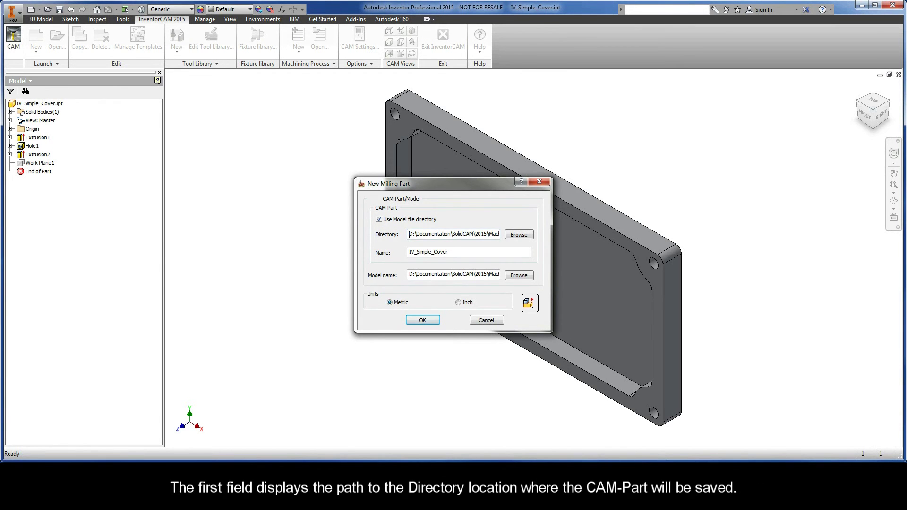
{"action": "left_click", "coordinate": [409, 235]}
{"action": "key", "text": "End"}
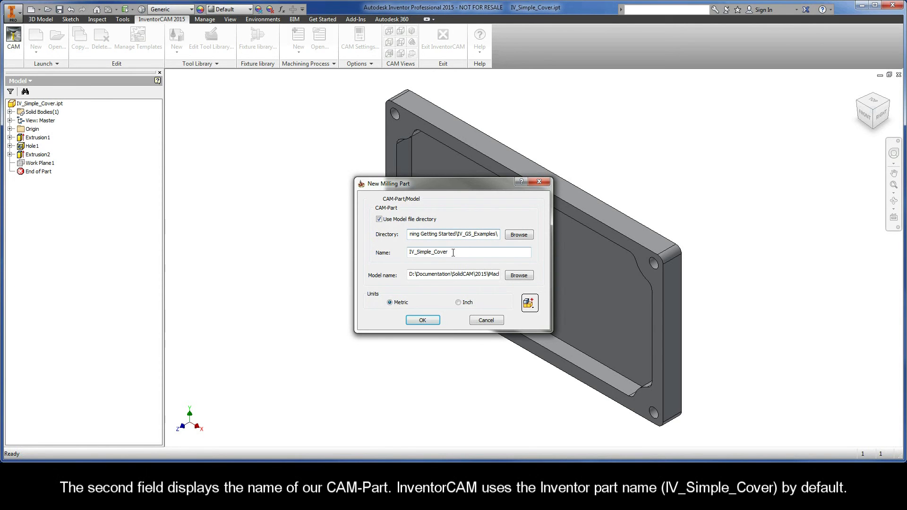
{"action": "left_click_drag", "start_coordinate": [450, 253], "coordinate": [399, 254]}
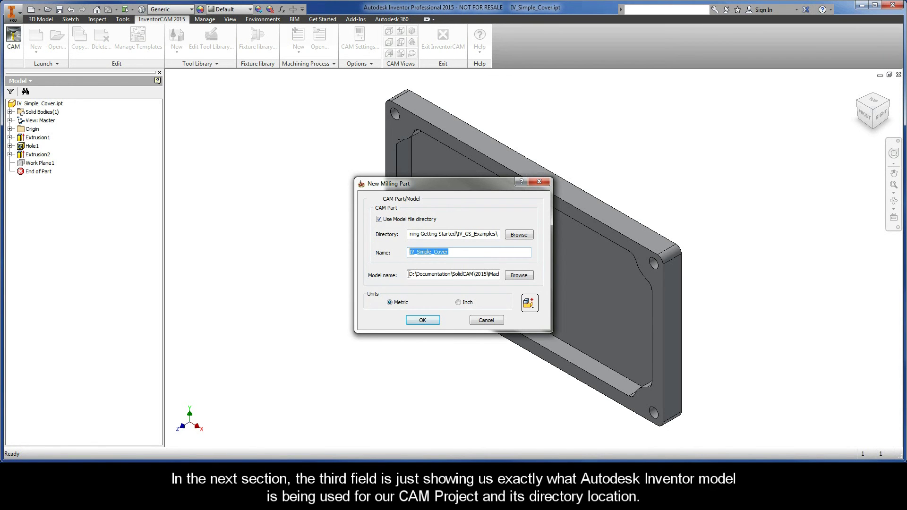
{"action": "left_click", "coordinate": [409, 274]}
{"action": "key", "text": "End"}
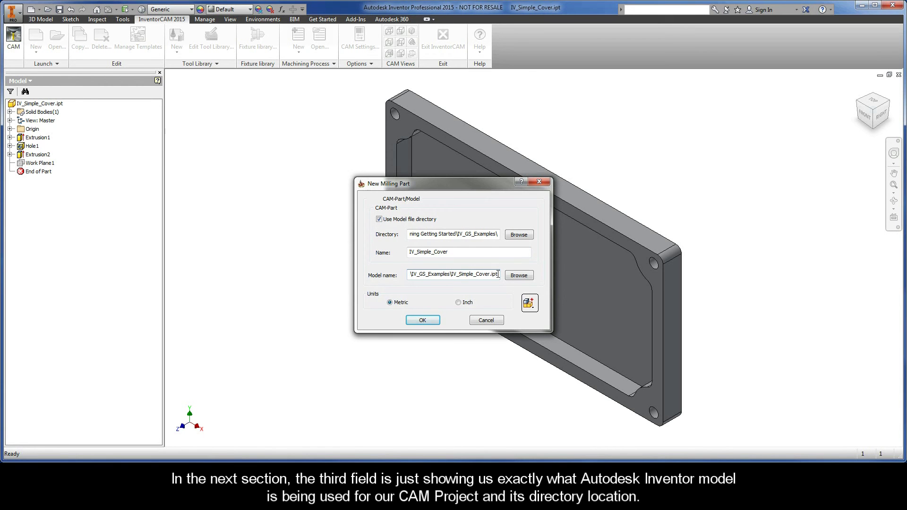
{"action": "left_click_drag", "start_coordinate": [497, 274], "coordinate": [453, 275]}
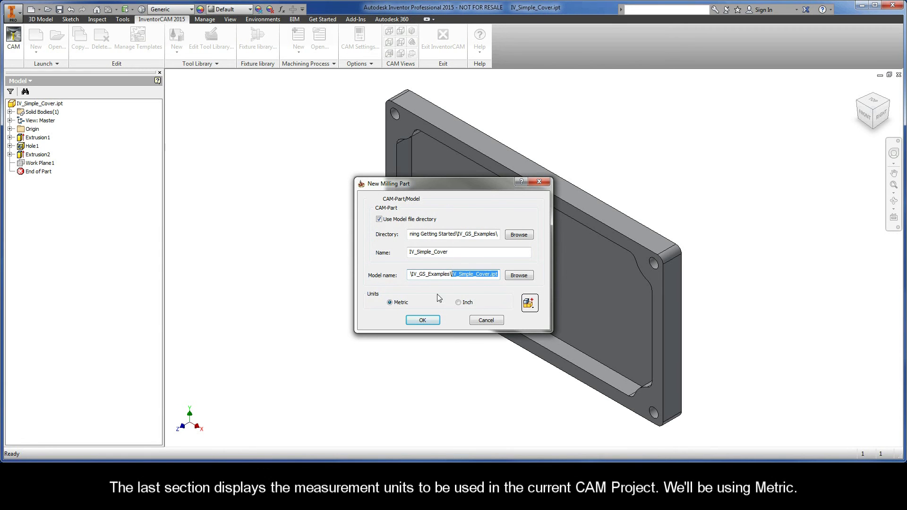
{"action": "left_click", "coordinate": [390, 303]}
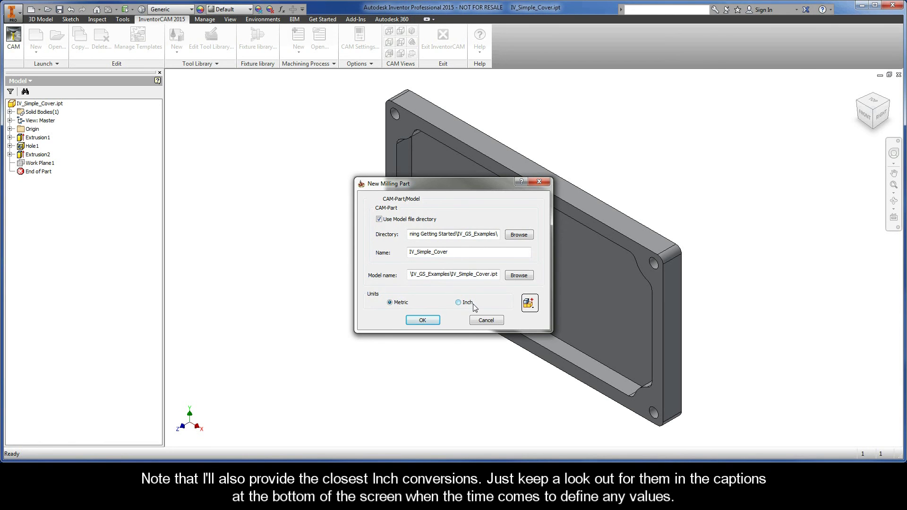
{"action": "left_click", "coordinate": [422, 320]}
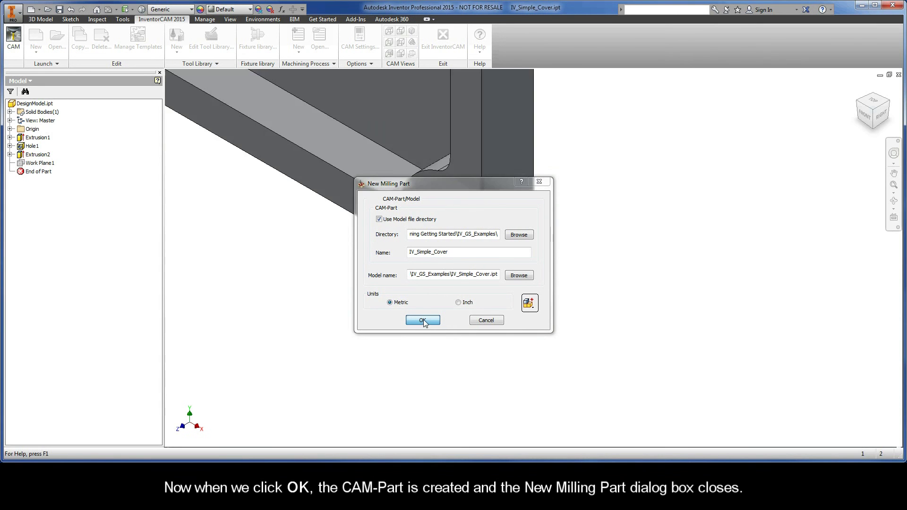